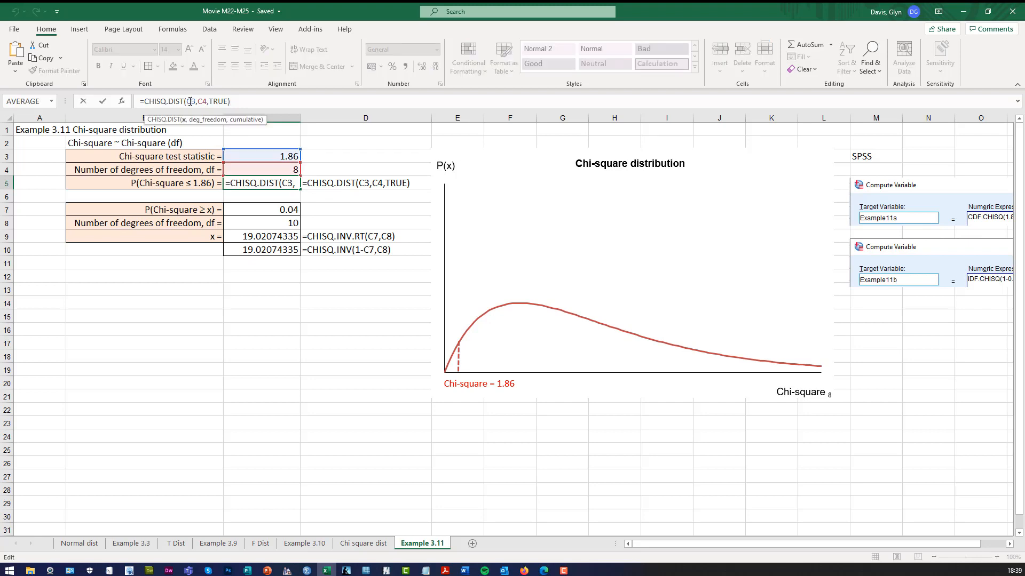
Step: Examine the x, degrees-of-freedom and cumulative arguments of the CHISQ.DIST formula in cell C5, then leave it unedited
{"action": "left_click", "coordinate": [203, 101]}
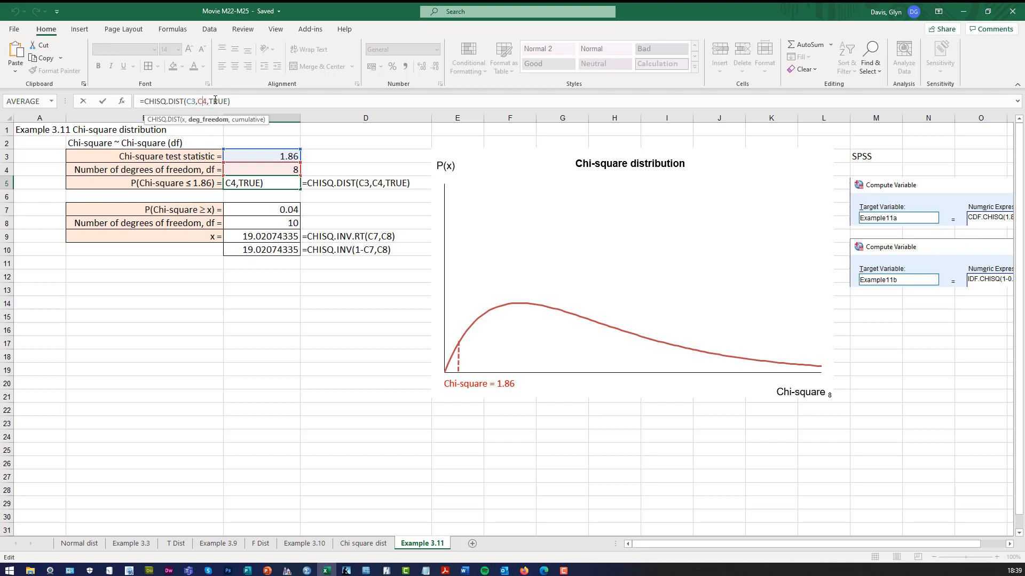
{"action": "left_click", "coordinate": [212, 100]}
{"action": "key", "text": "Escape"}
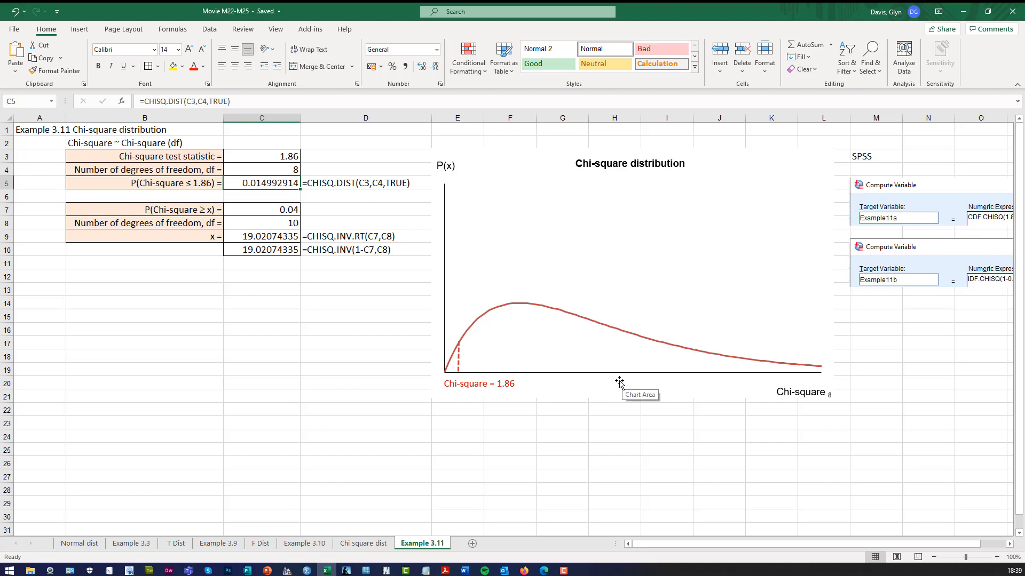
Step: Examine the probability and degrees of freedom in C7:C8 and the CHISQ.INV.RT and CHISQ.INV formulas in C9:C10
{"action": "left_click", "coordinate": [235, 209]}
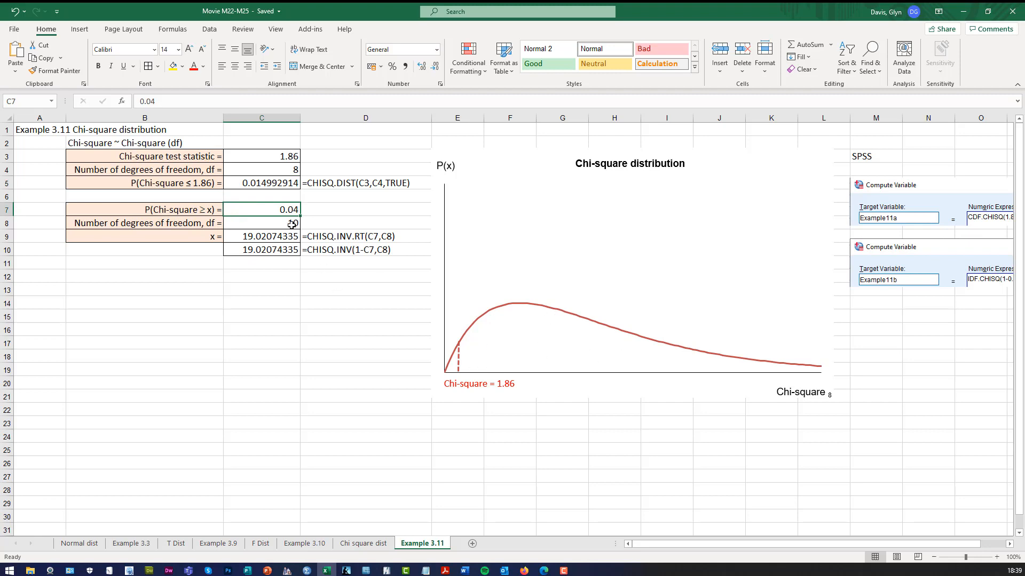
{"action": "key", "text": "Down"}
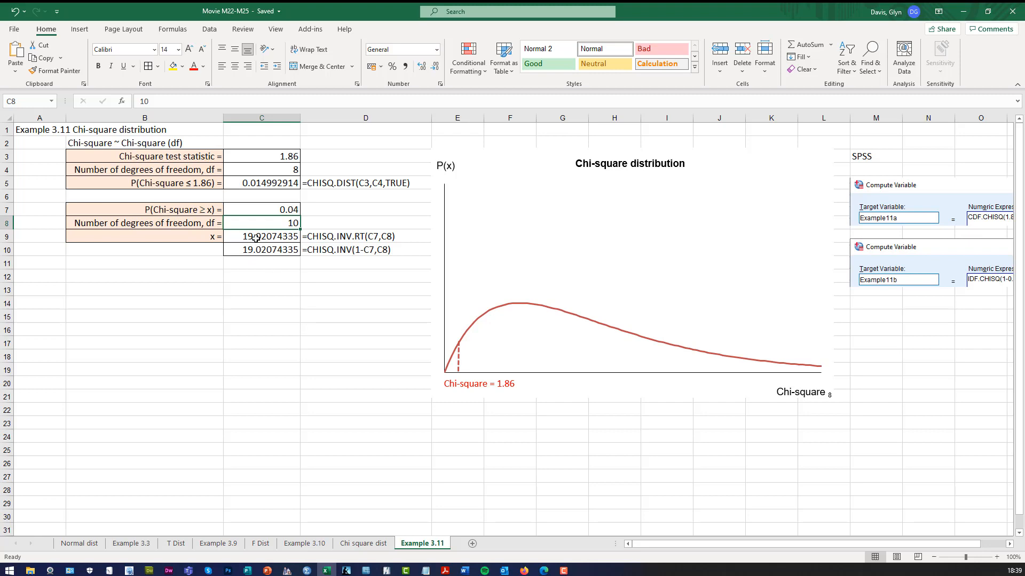
{"action": "key", "text": "Down"}
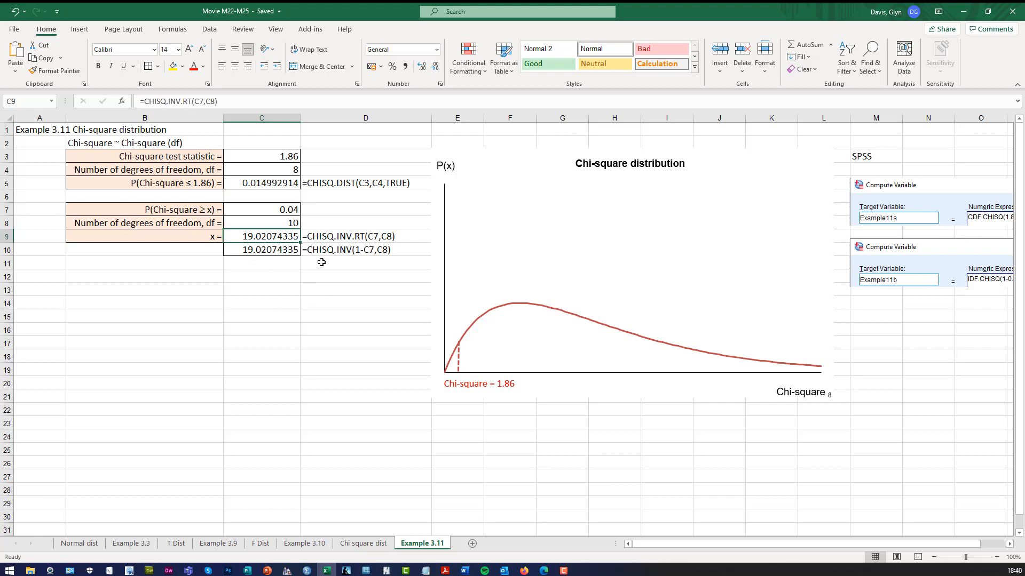
{"action": "left_click", "coordinate": [198, 101]}
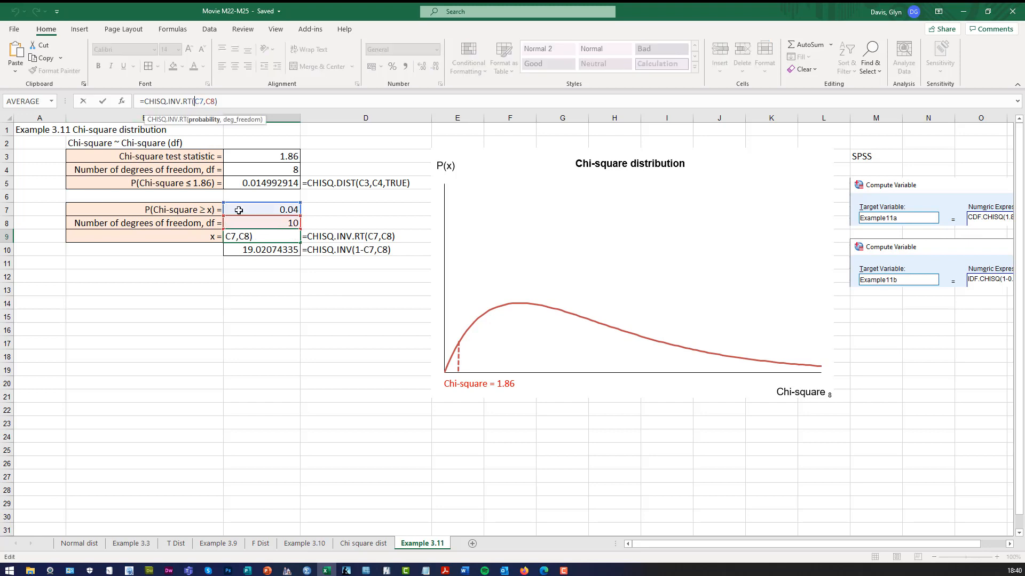
{"action": "left_click", "coordinate": [211, 101]}
{"action": "left_click", "coordinate": [349, 316]}
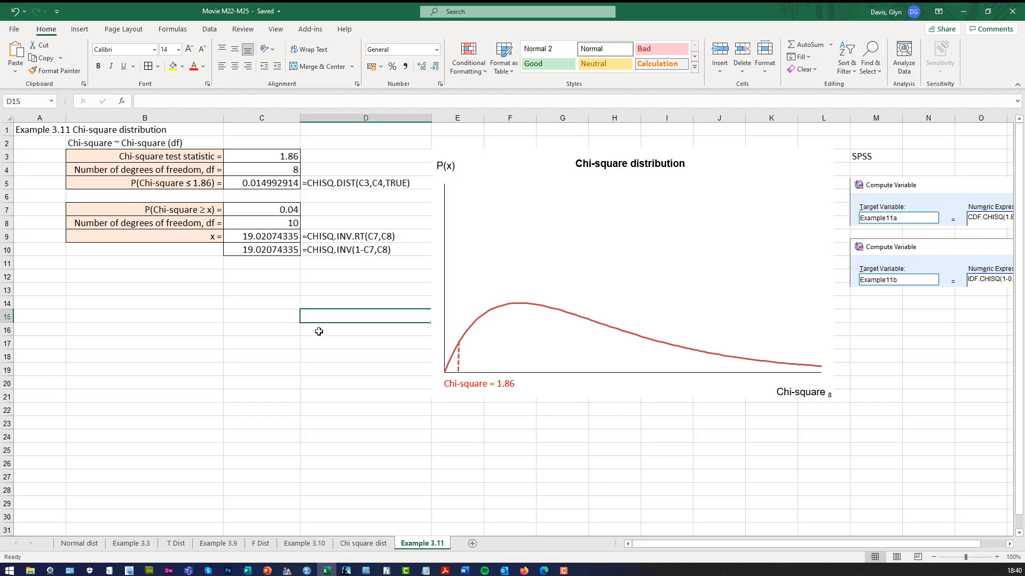
{"action": "left_click", "coordinate": [275, 254]}
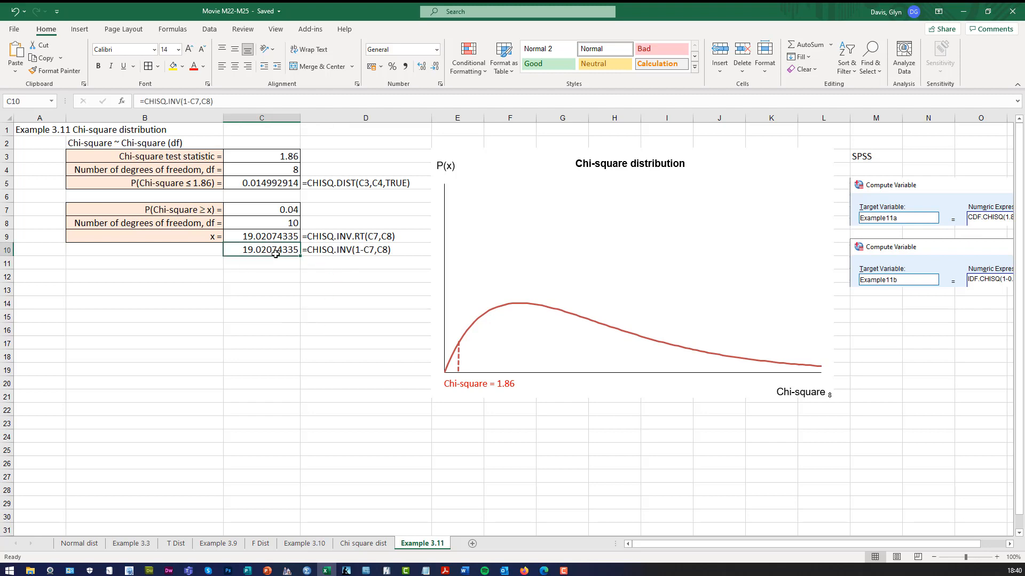
{"action": "left_click", "coordinate": [349, 288]}
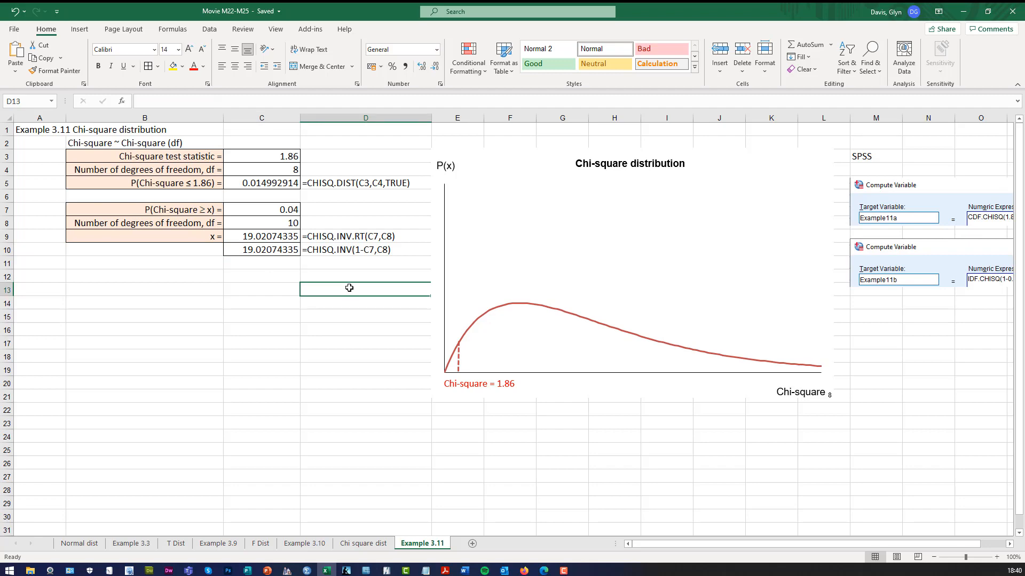
Step: Switch to SPSS Statistics and start a Compute Variable operation with Example11a as the target variable
{"action": "left_click", "coordinate": [307, 572]}
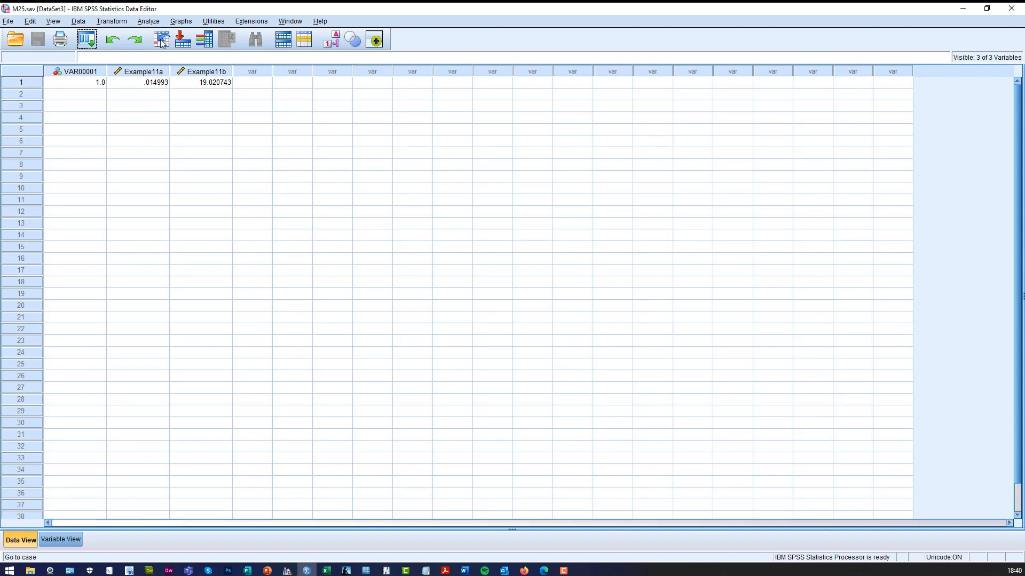
{"action": "left_click", "coordinate": [120, 22]}
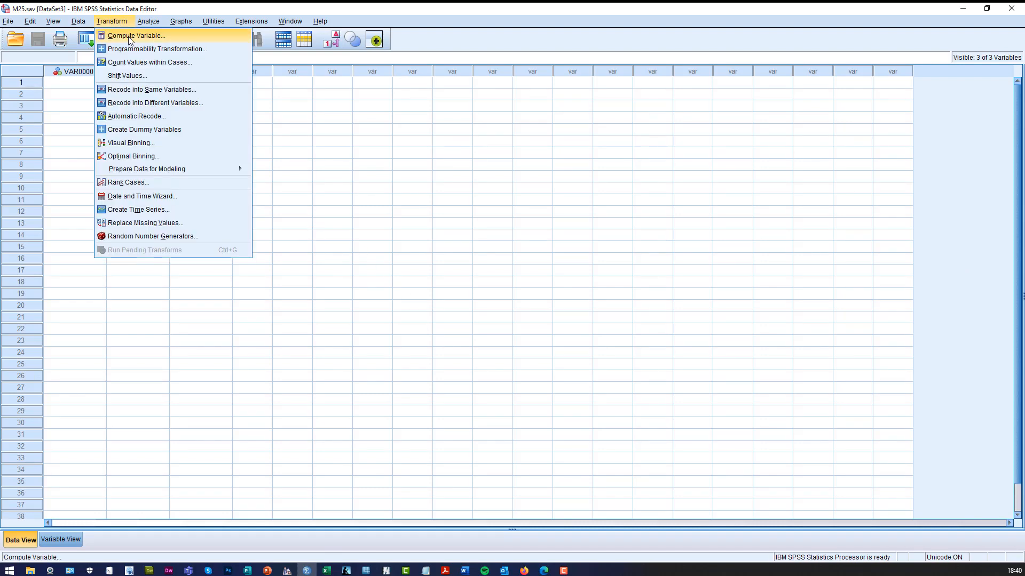
{"action": "left_click", "coordinate": [130, 37]}
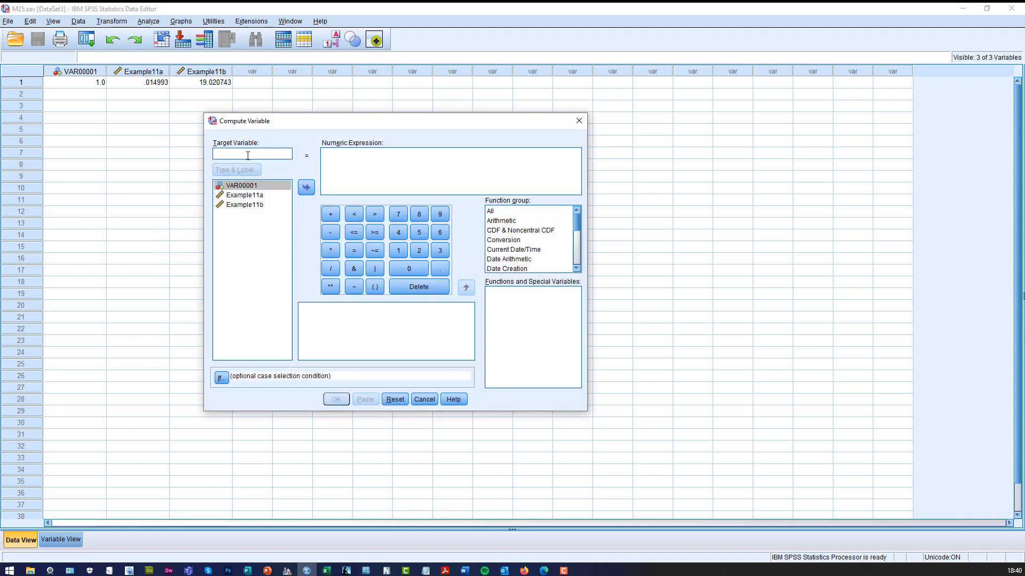
{"action": "type", "text": "Example"}
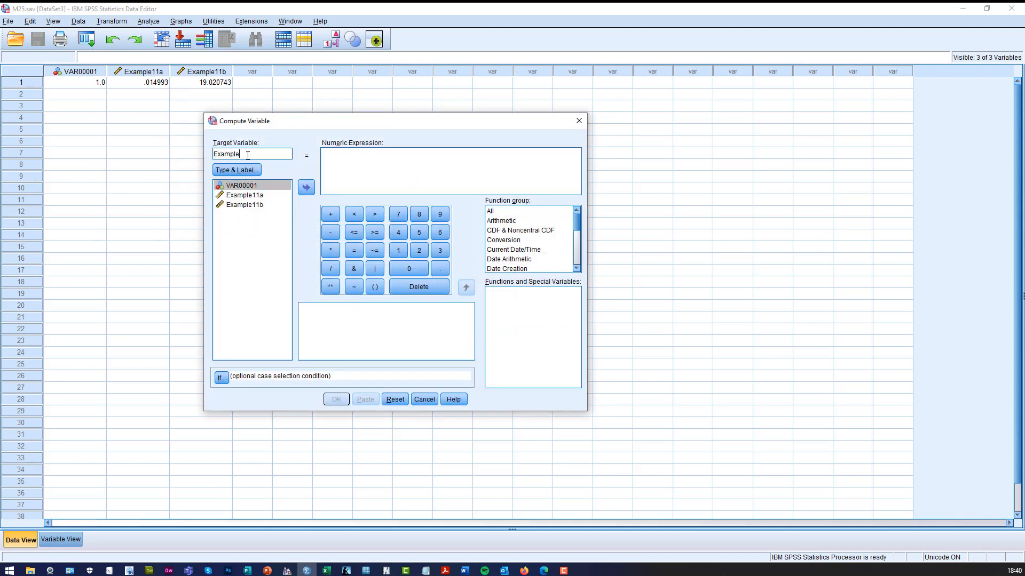
{"action": "type", "text": "11a"}
Step: Insert the Cdf.Chisq function from the CDF & Noncentral CDF group into the numeric expression
{"action": "left_click", "coordinate": [426, 168]}
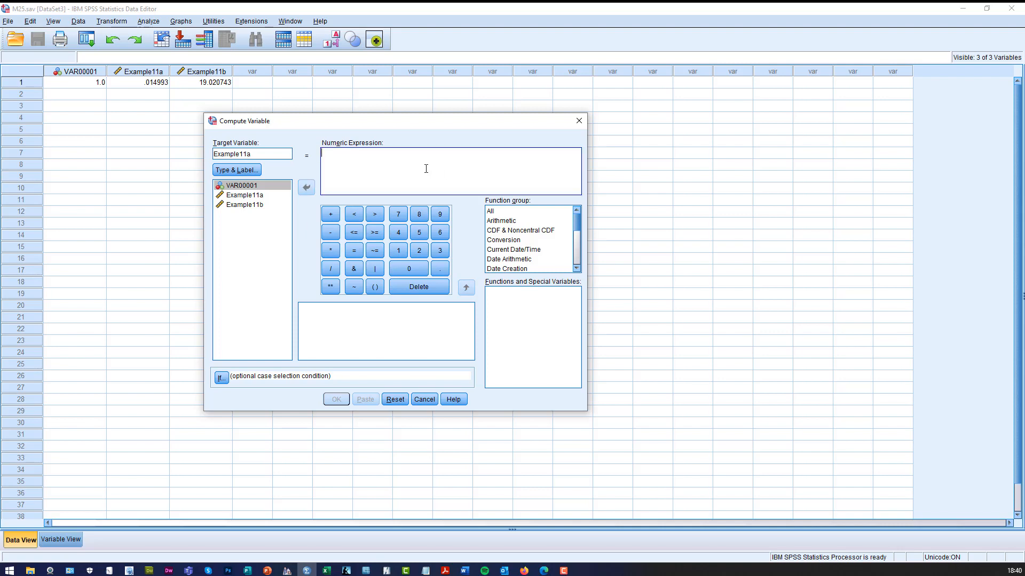
{"action": "left_click", "coordinate": [555, 230]}
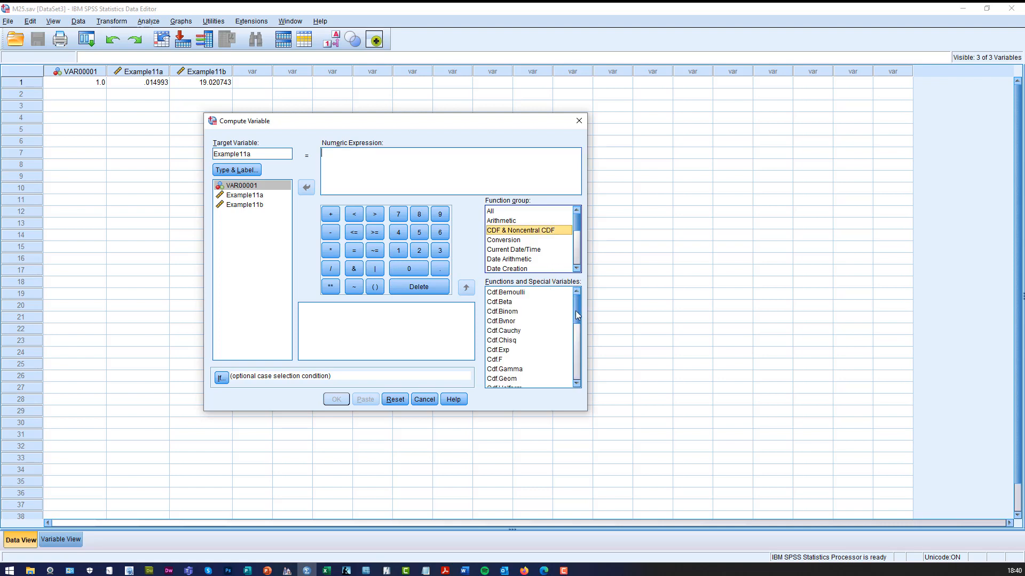
{"action": "mouse_move", "coordinate": [578, 309]}
{"action": "left_mouse_down"}
{"action": "mouse_move", "coordinate": [578, 363]}
{"action": "mouse_move", "coordinate": [578, 318]}
{"action": "left_mouse_up"}
{"action": "double_click", "coordinate": [512, 318]}
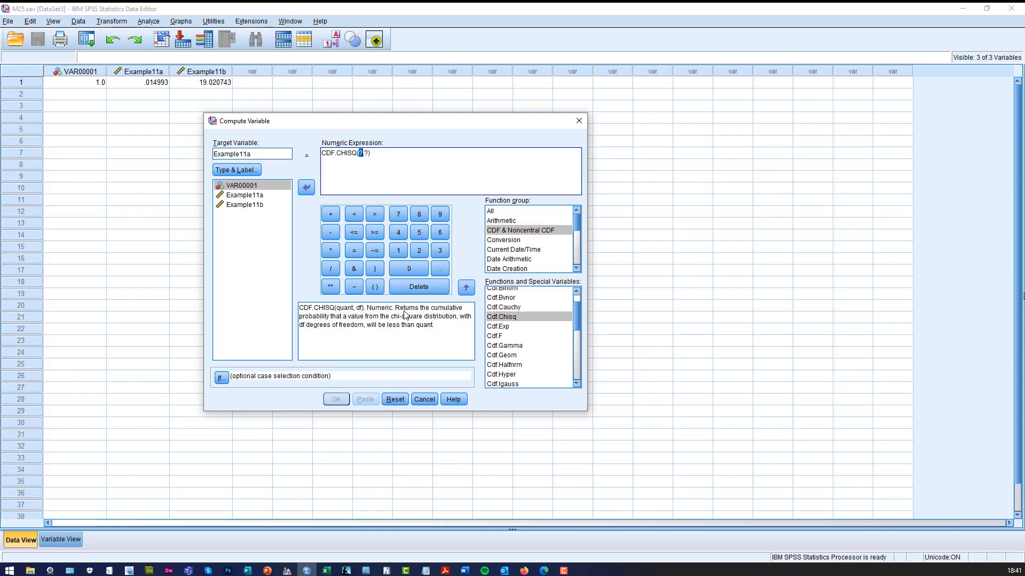
Step: Complete the expression as CDF.CHISQ(1.86,8) and run the computation, overwriting the existing Example11a variable
{"action": "type", "text": "1.86"}
{"action": "key", "text": "Right"}
{"action": "key", "text": "Delete"}
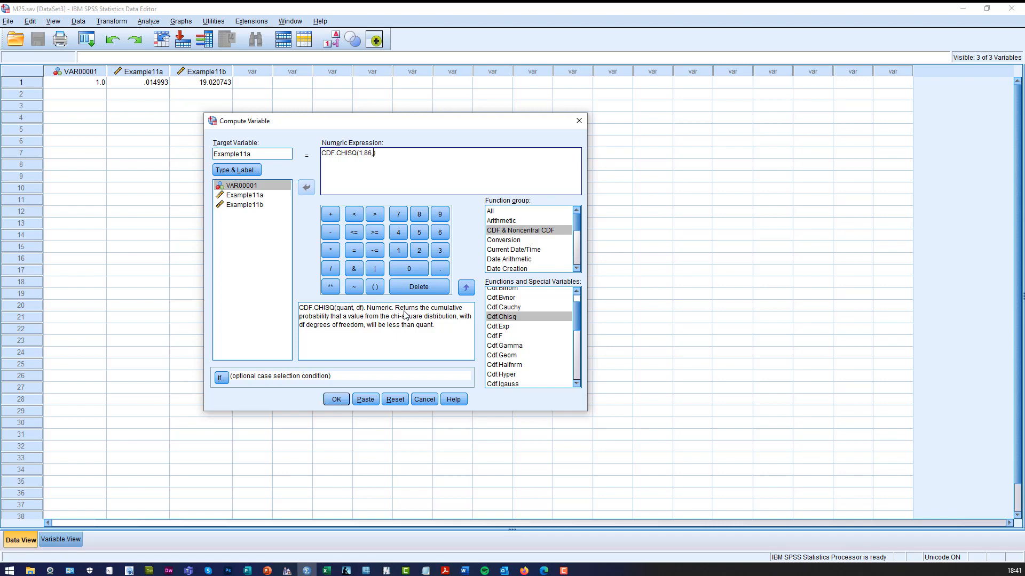
{"action": "type", "text": "8"}
{"action": "left_click", "coordinate": [336, 400]}
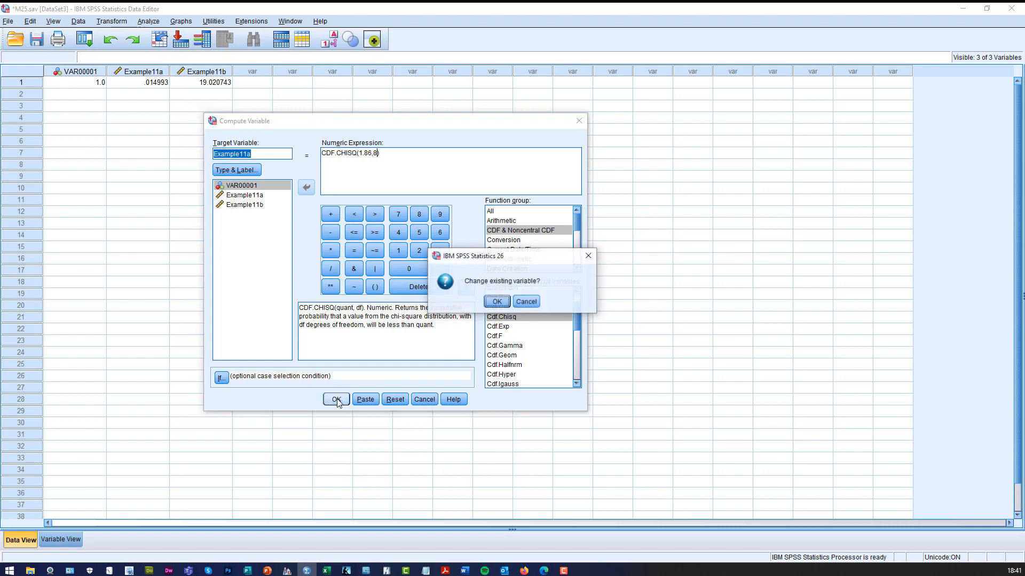
{"action": "left_click", "coordinate": [497, 302]}
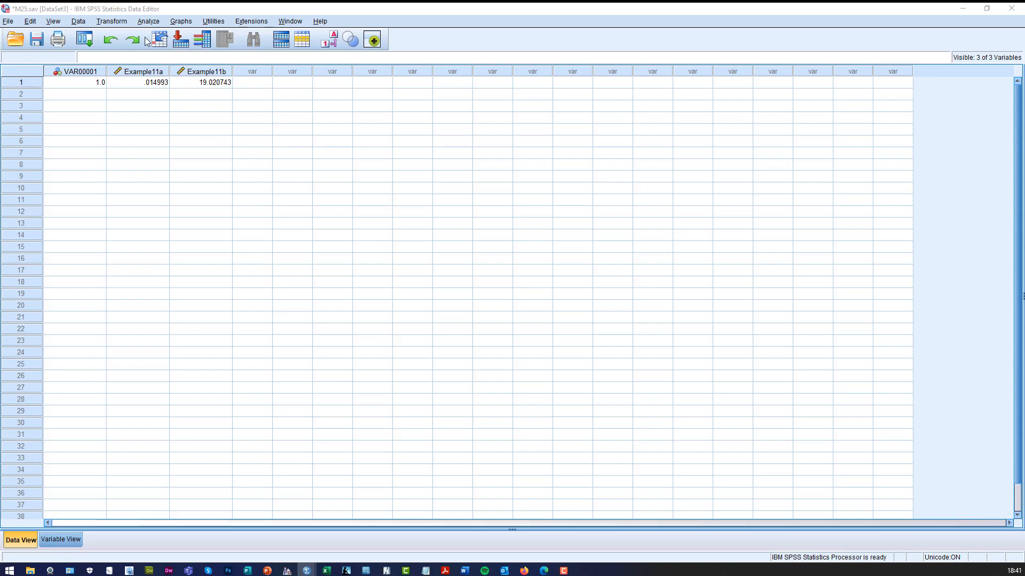
Step: Reopen Compute Variable and reset all of its settings to clear the previous target and expression
{"action": "left_click", "coordinate": [112, 24]}
{"action": "left_click", "coordinate": [134, 34]}
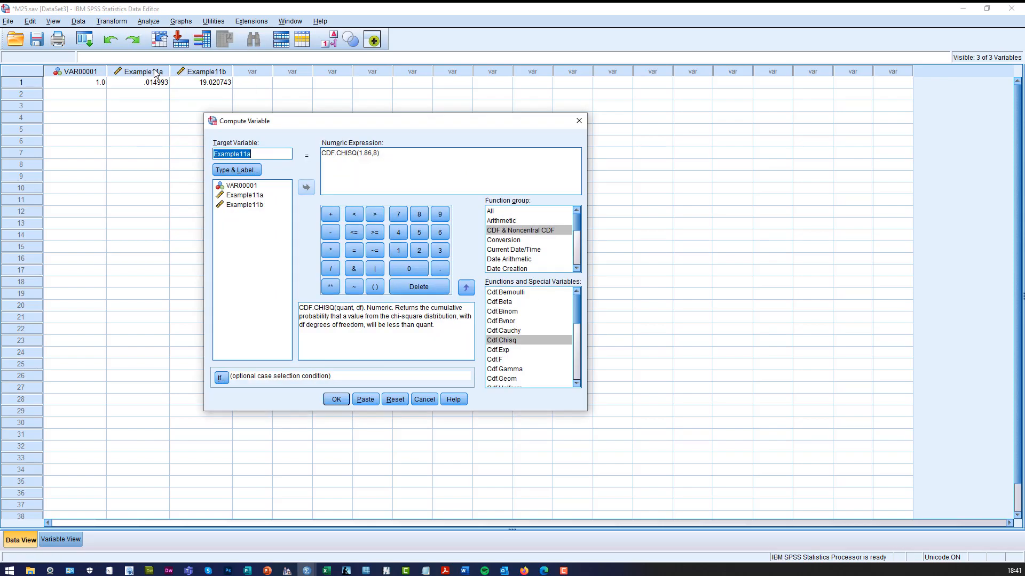
{"action": "left_click", "coordinate": [262, 153]}
{"action": "type", "text": "b"}
{"action": "left_click", "coordinate": [389, 153]}
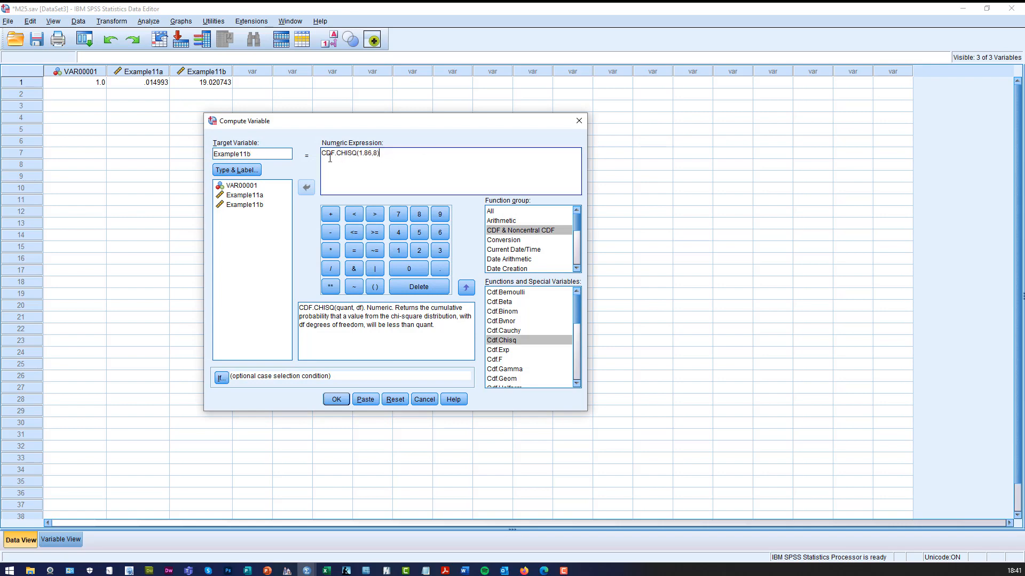
{"action": "left_click_drag", "start_coordinate": [330, 159], "coordinate": [315, 148]}
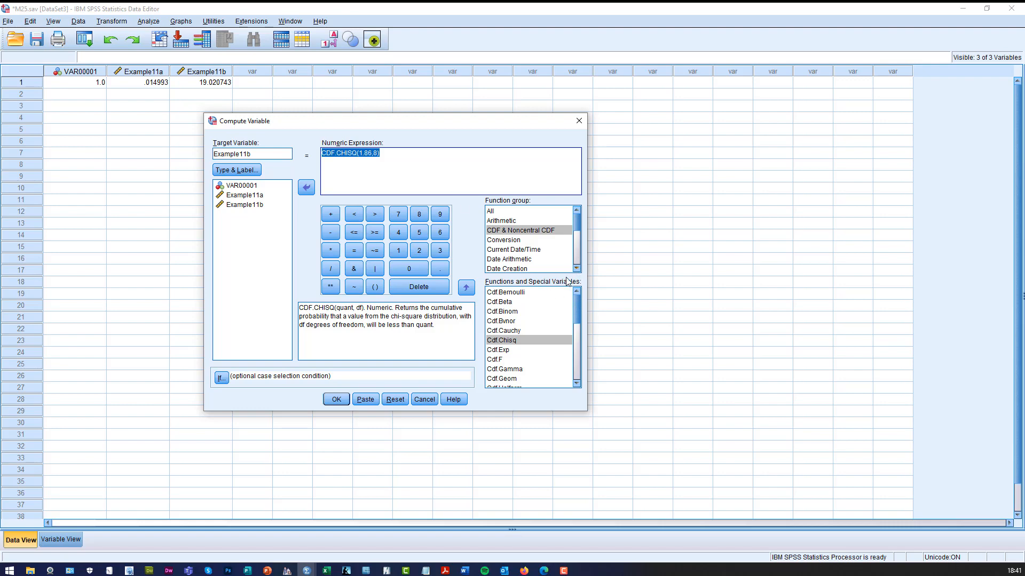
{"action": "left_click", "coordinate": [400, 397]}
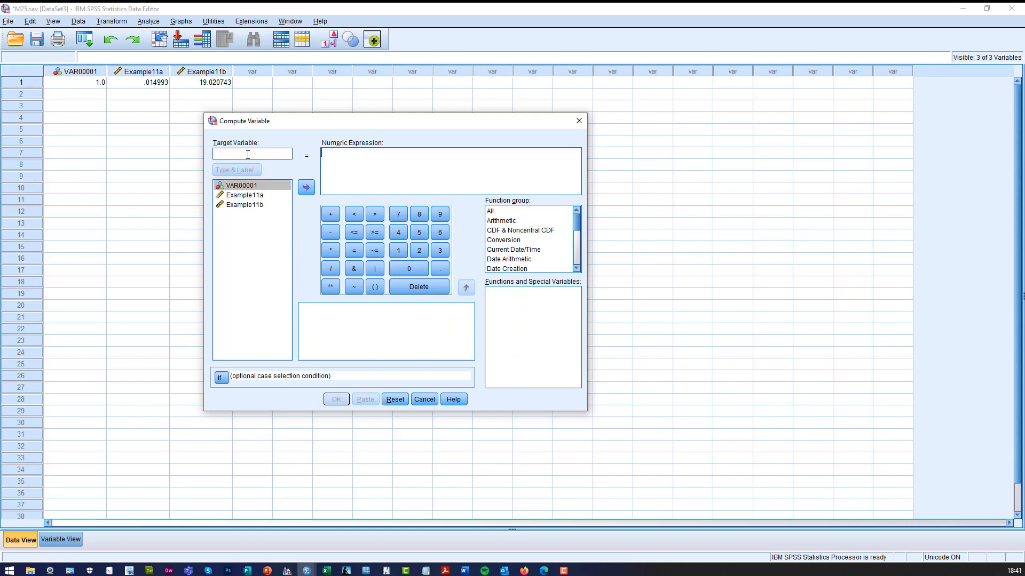
Step: Set the target variable to Example11b and insert the Idf.Chisq function from the Inverse DF group
{"action": "type", "text": "Exam"}
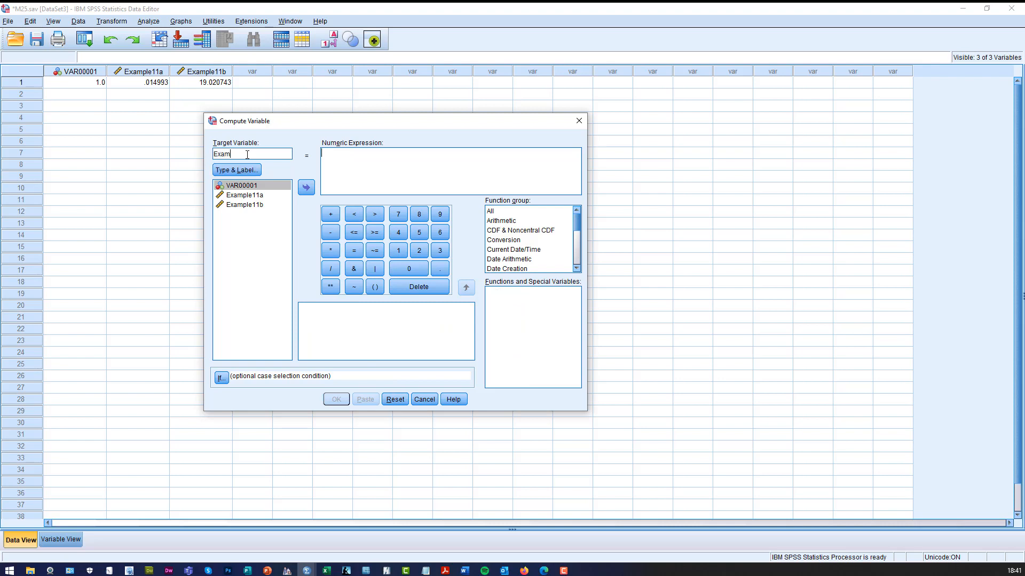
{"action": "type", "text": "ple11b"}
{"action": "scroll", "coordinate": [578, 267], "scroll_direction": "down", "scroll_amount": 3}
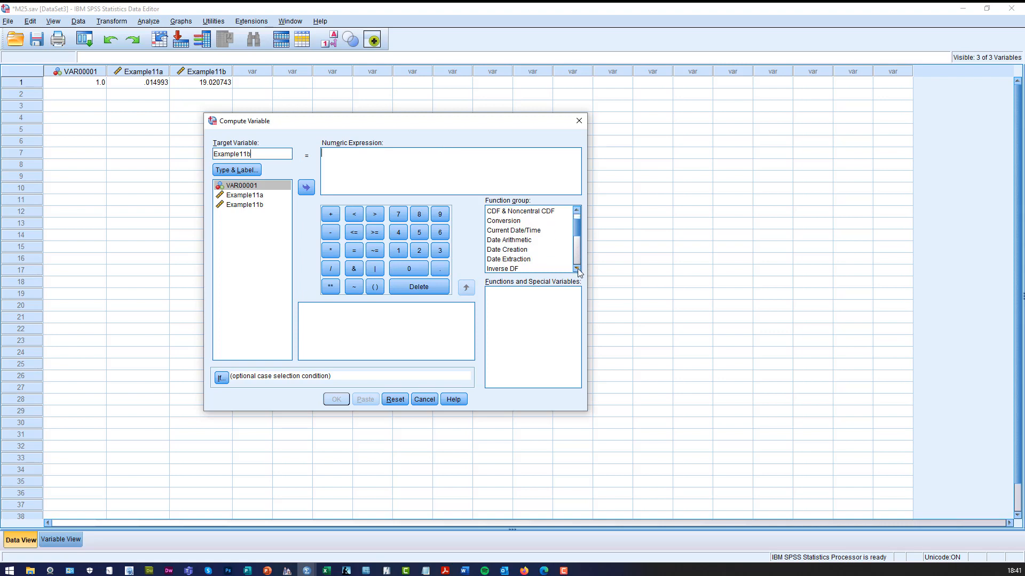
{"action": "left_click", "coordinate": [531, 260]}
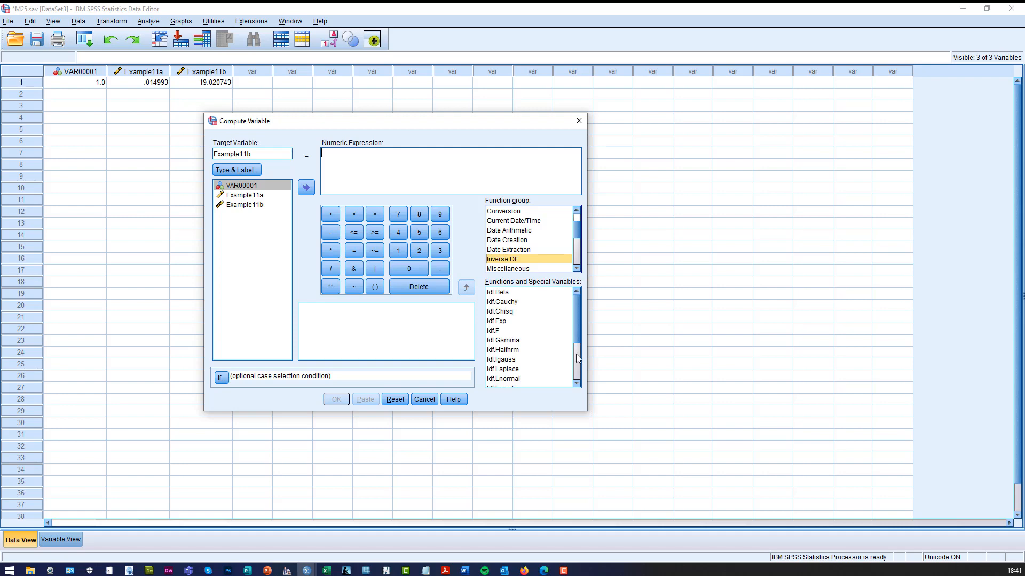
{"action": "double_click", "coordinate": [500, 312]}
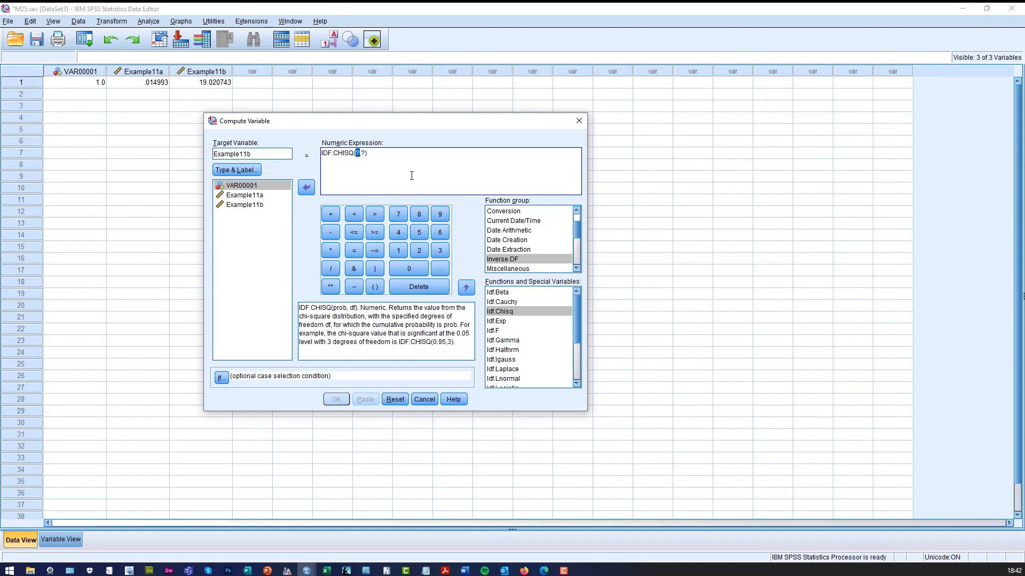
Step: Complete the expression as IDF.CHISQ(1-0.04,10) and run the computation, overwriting the existing Example11b variable
{"action": "type", "text": "1-0.04"}
{"action": "key", "text": "Delete"}
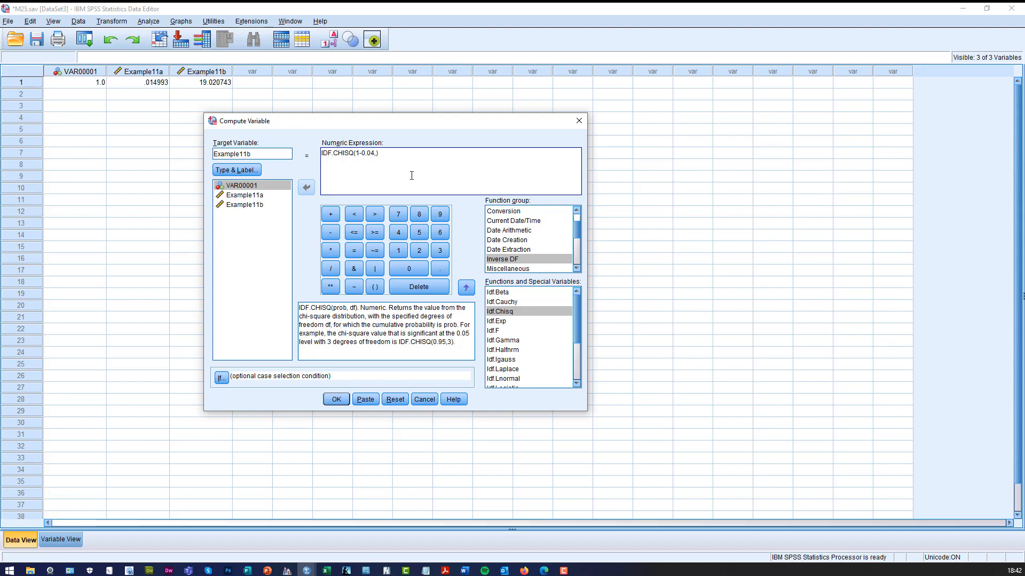
{"action": "type", "text": "0"}
{"action": "key", "text": "BackSpace"}
{"action": "type", "text": "10"}
{"action": "left_click", "coordinate": [336, 403]}
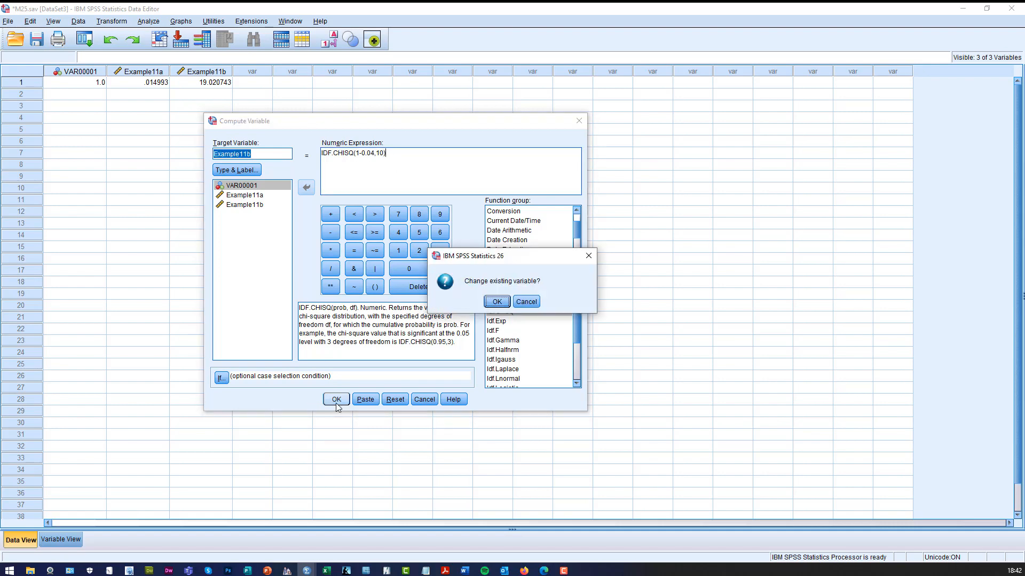
{"action": "left_click", "coordinate": [497, 302]}
{"action": "left_click", "coordinate": [249, 85]}
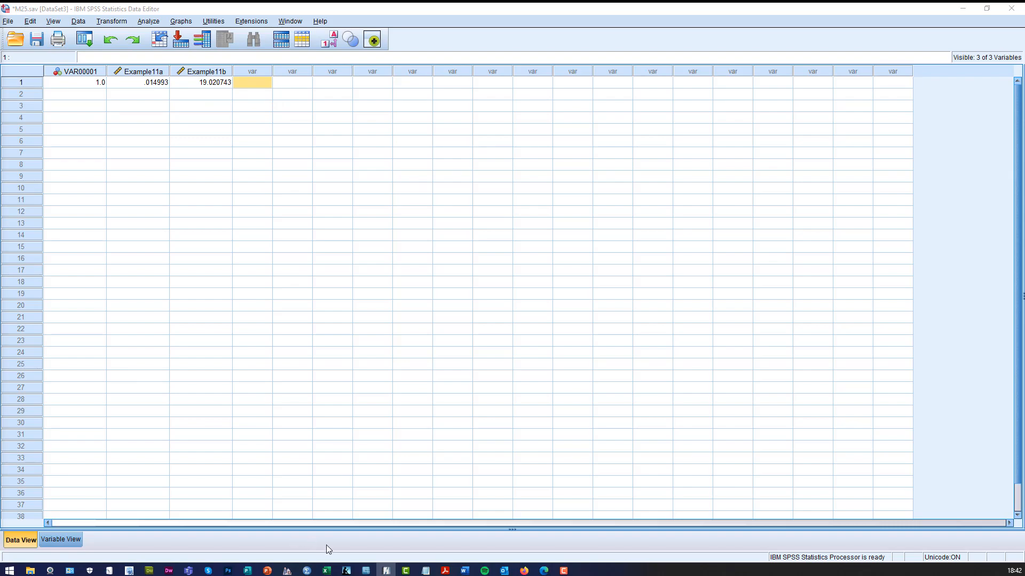
Step: Switch to the Excel workbook and paste the captured image of the SPSS results at cell C15
{"action": "left_click", "coordinate": [326, 571]}
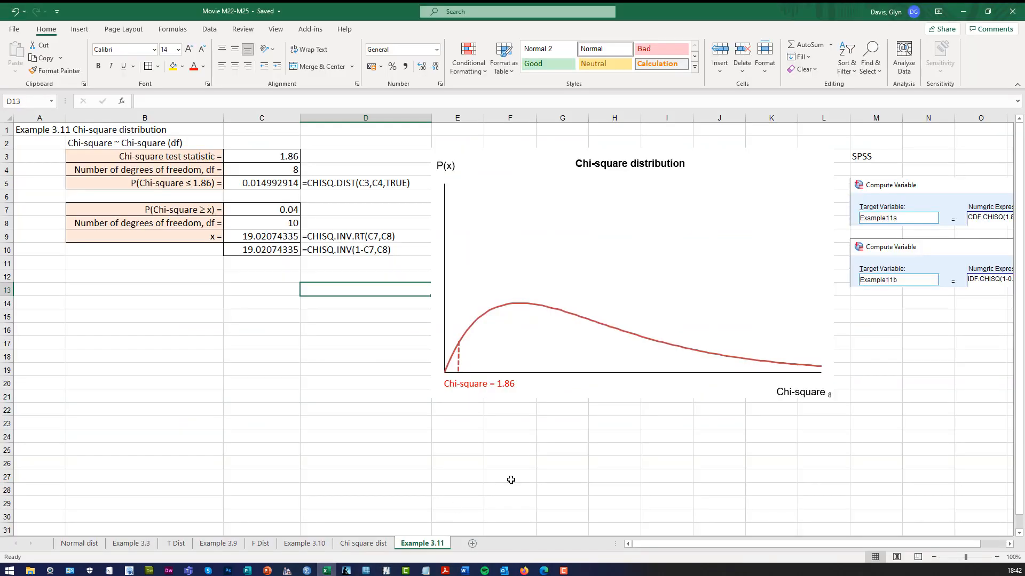
{"action": "right_click", "coordinate": [515, 420]}
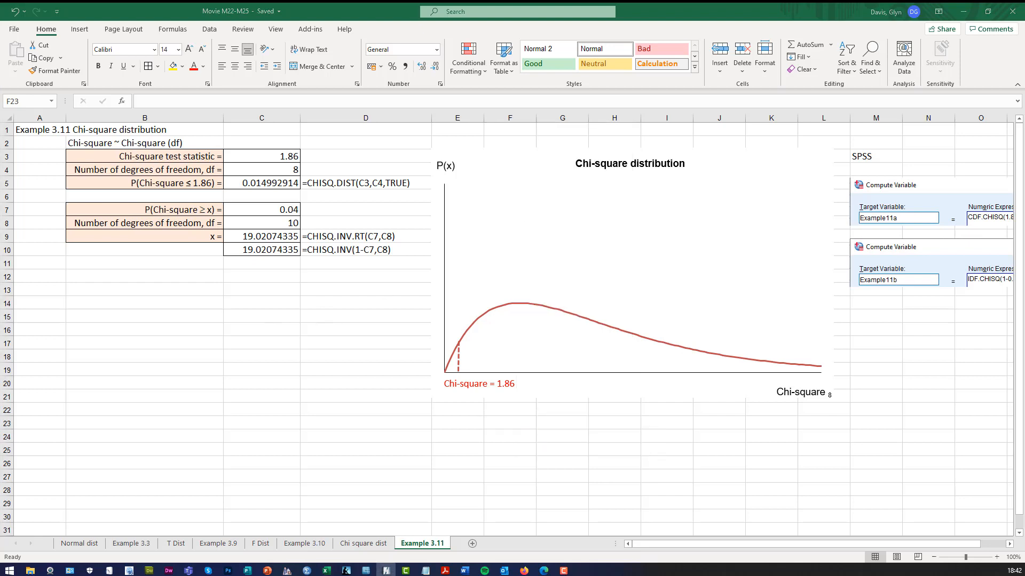
{"action": "right_click", "coordinate": [273, 313]}
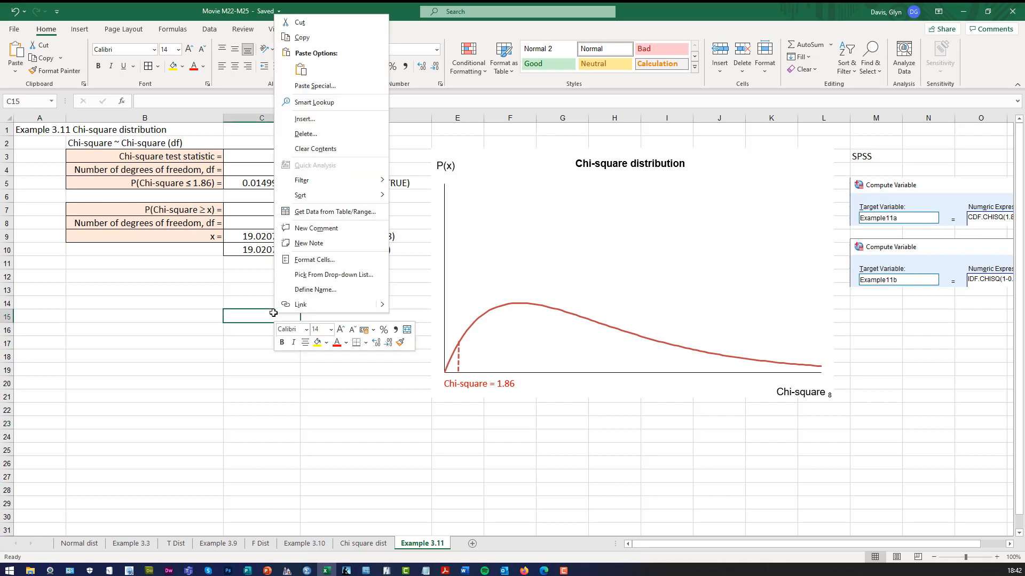
{"action": "left_click", "coordinate": [301, 69]}
Step: Resize the pasted SPSS results picture and move it directly beneath the chi-square calculations, starting around row 11
{"action": "left_click_drag", "start_coordinate": [501, 358], "coordinate": [537, 385]}
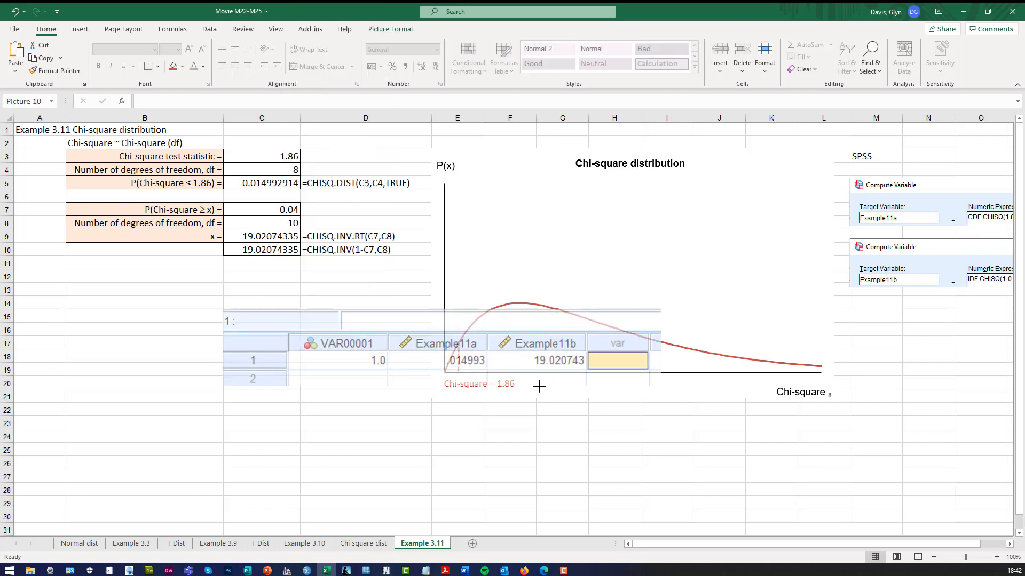
{"action": "left_click_drag", "start_coordinate": [459, 334], "coordinate": [292, 284]}
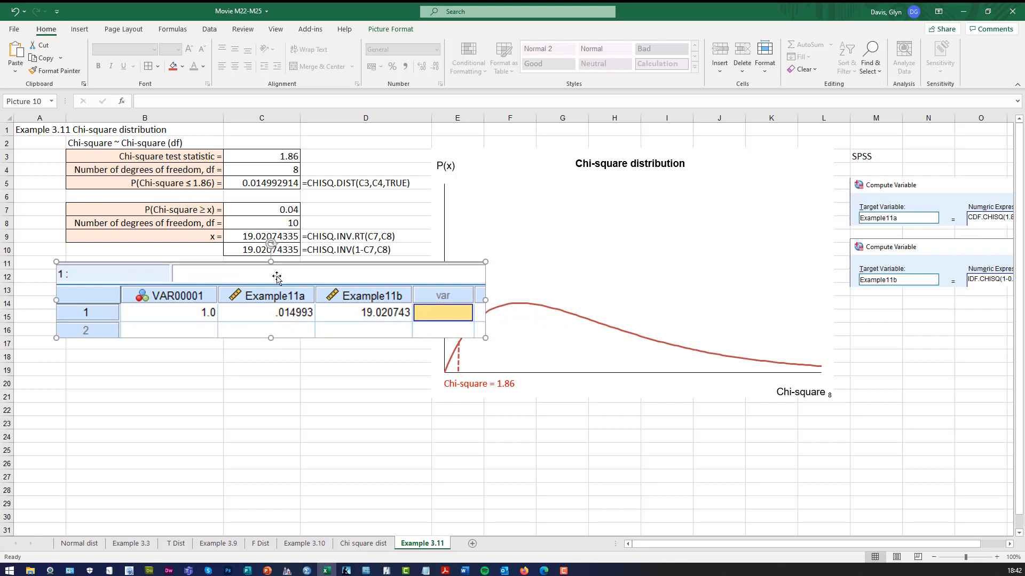